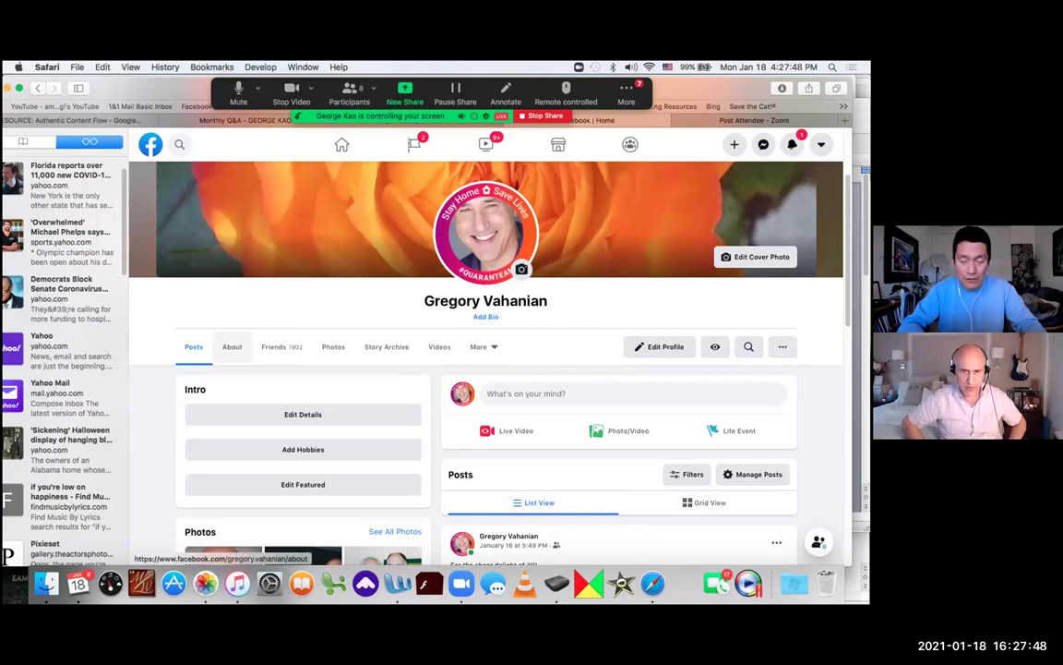
Step: Open the Work and Education section of the profile's About information
left_click(232, 347)
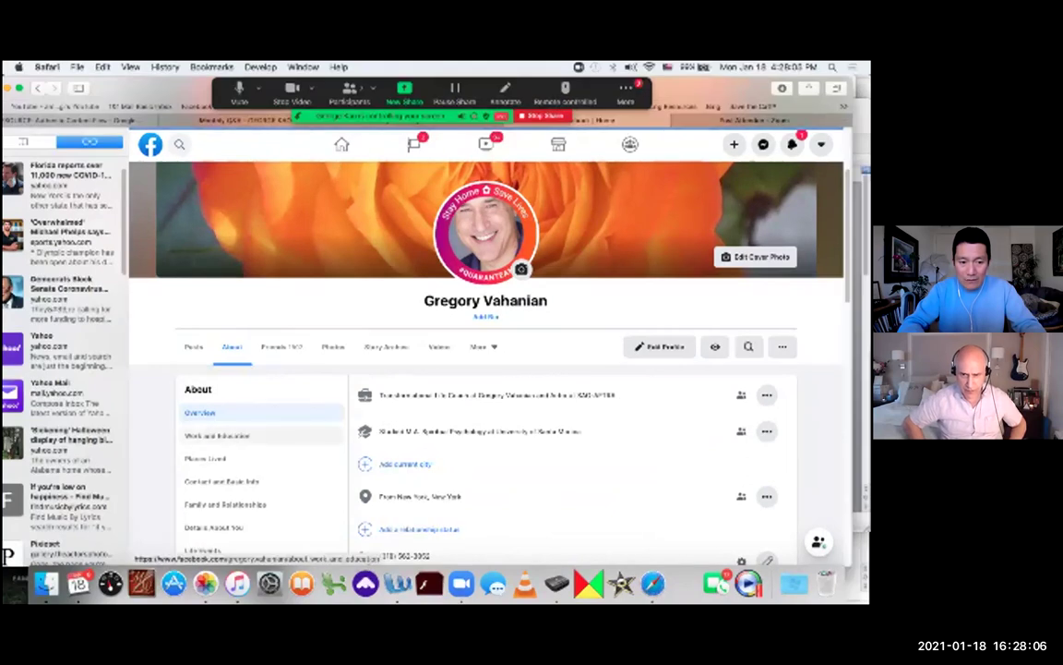
left_click(217, 435)
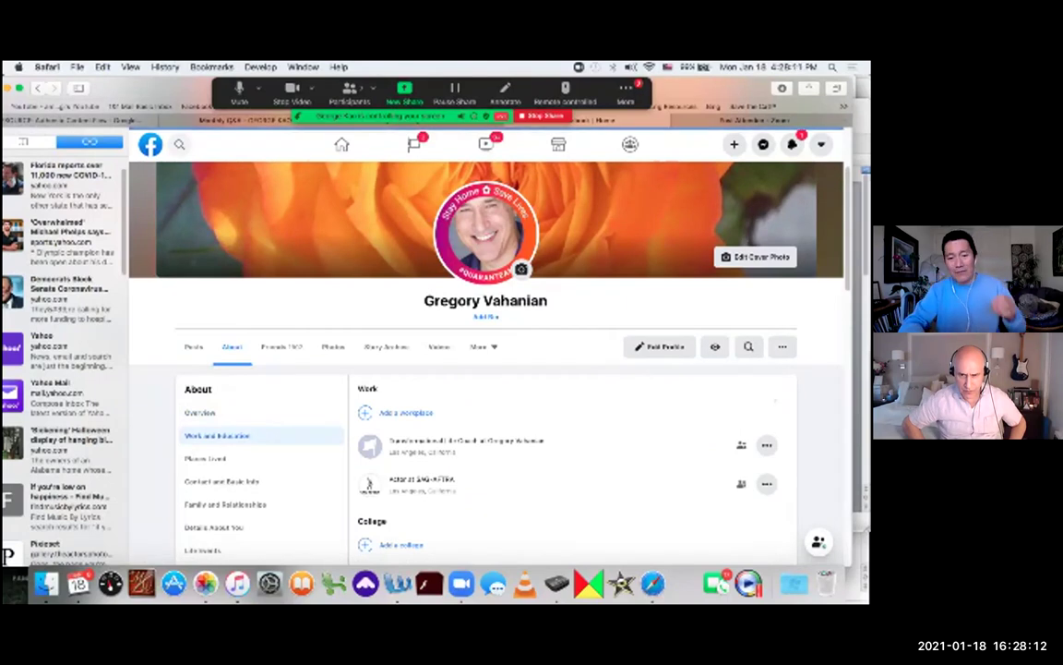
scroll(486, 360, "up", 3)
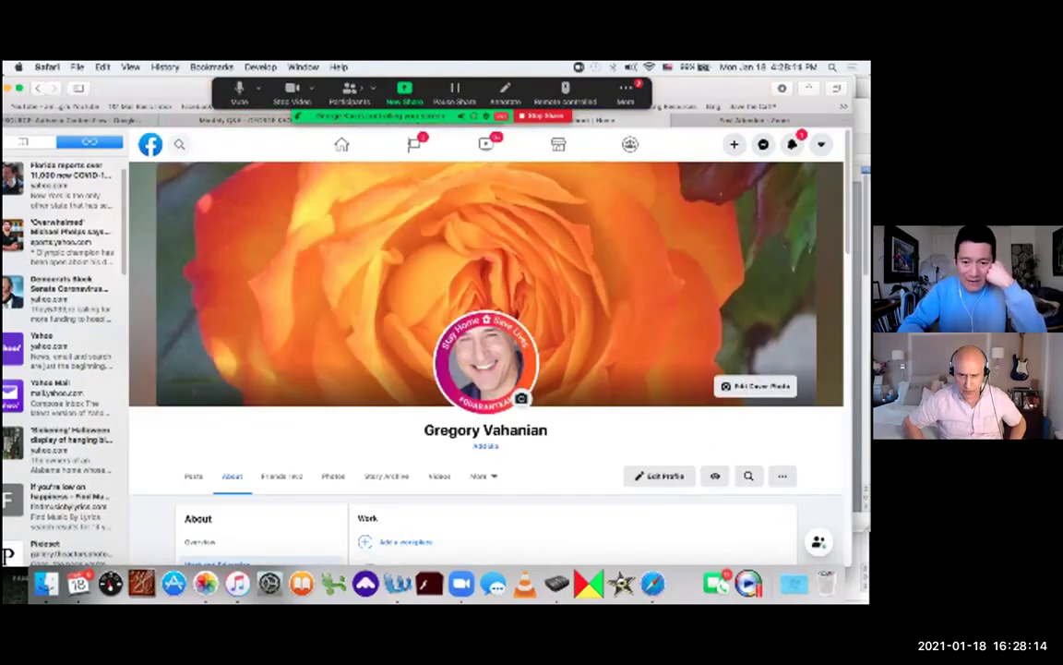
scroll(486, 360, "down", 1)
scroll(485, 360, "down", 3)
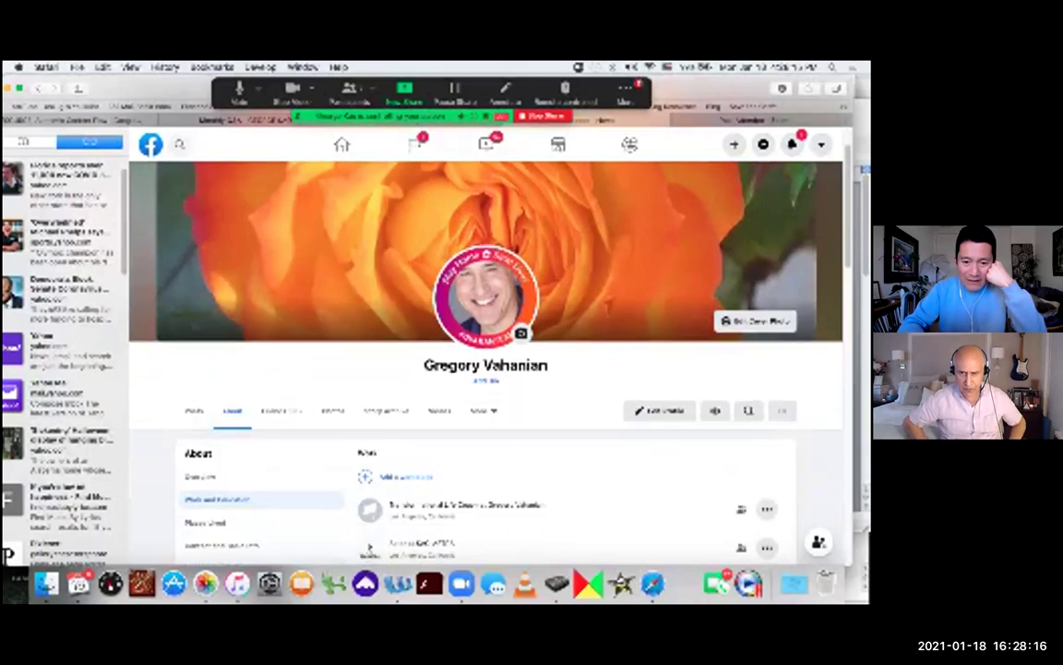
scroll(485, 360, "down", 4)
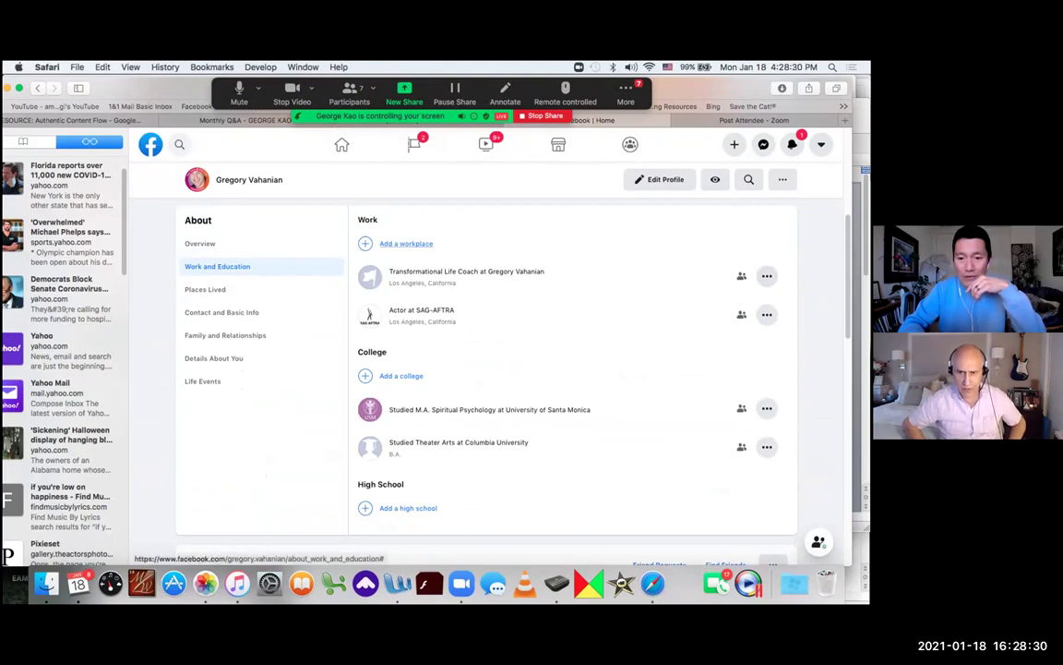
Step: Edit the Transformational Life Coach workplace and replace its company with the profile owner's coaching business page from the suggestions
left_click(767, 314)
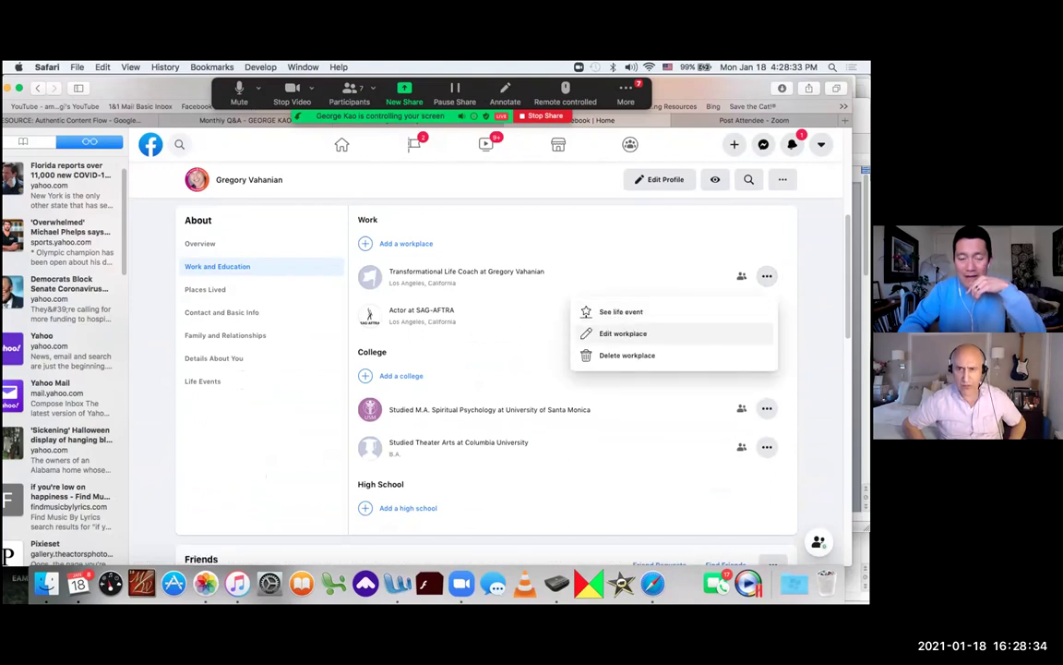
left_click(624, 333)
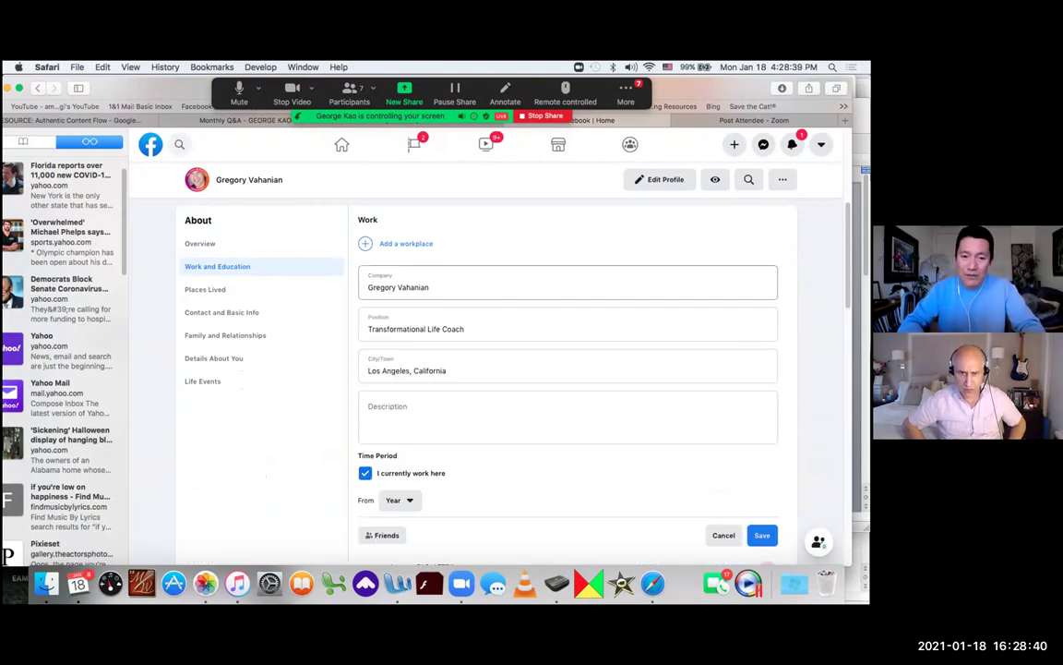
left_click(516, 286)
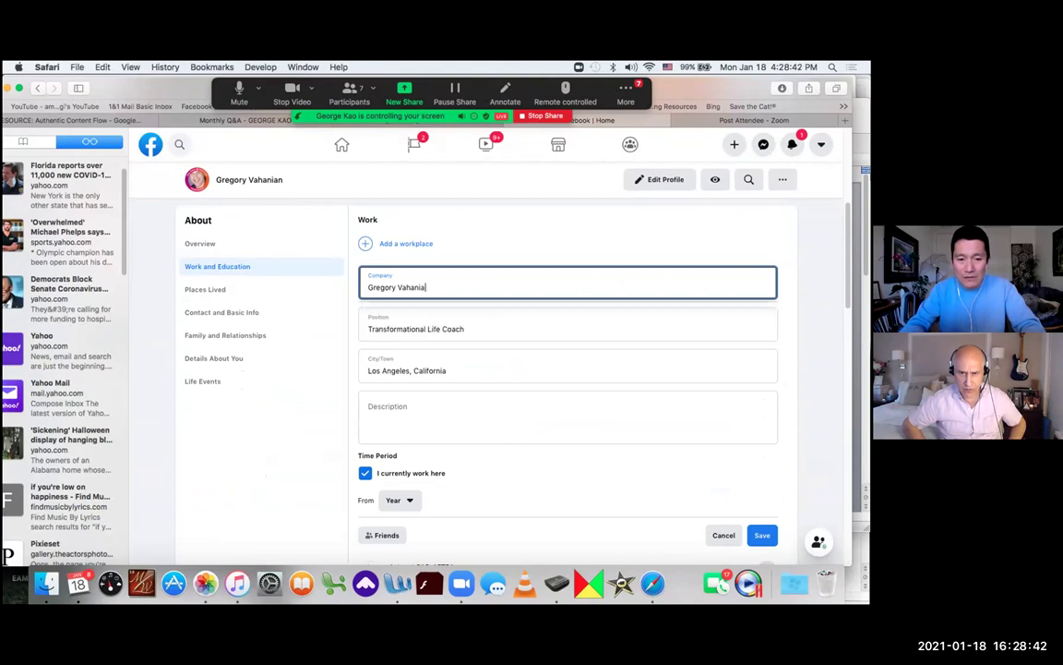
key("BackSpace")
key("BackSpace")
key("BackSpace")
key("BackSpace")
key("BackSpace")
key("BackSpace")
key("BackSpace")
key("BackSpace")
key("BackSpace")
key("BackSpace")
key("BackSpace")
key("BackSpace")
key("BackSpace")
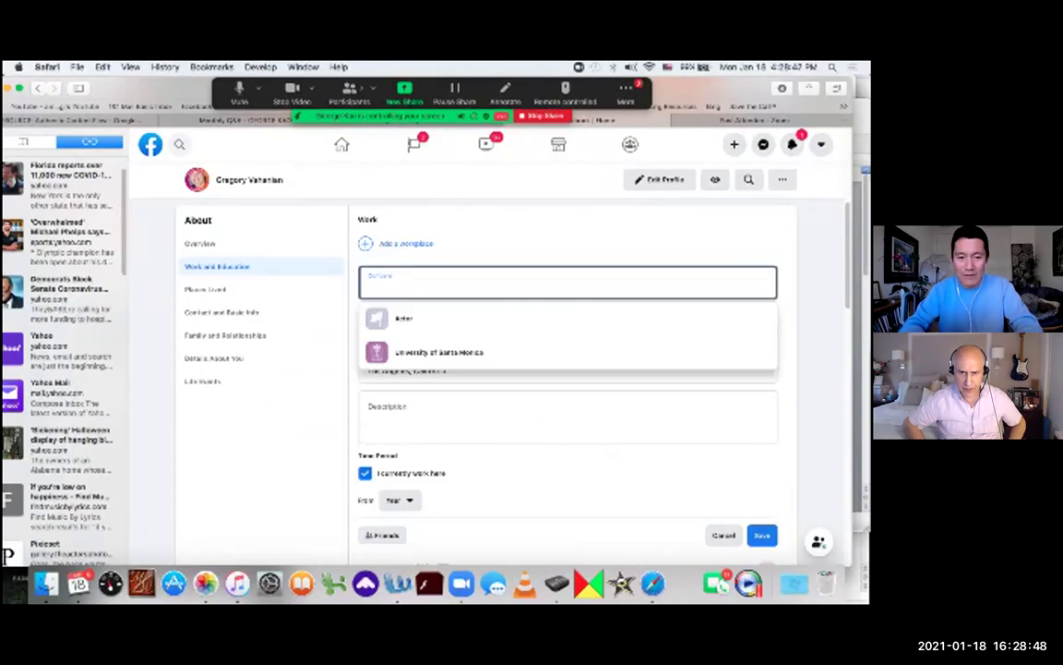
type("g")
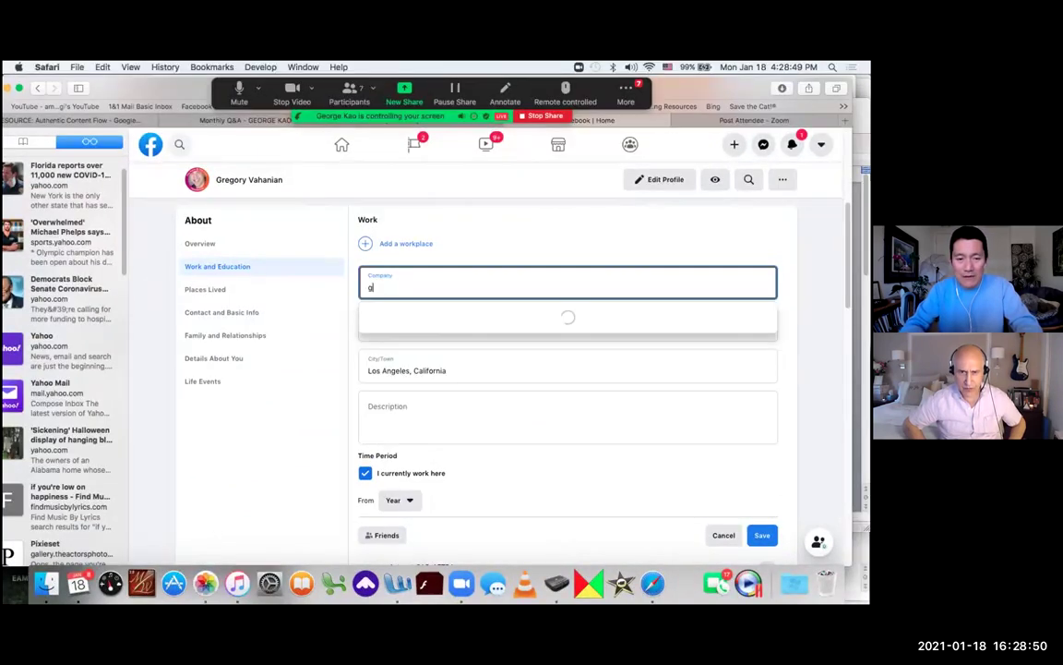
type("rego")
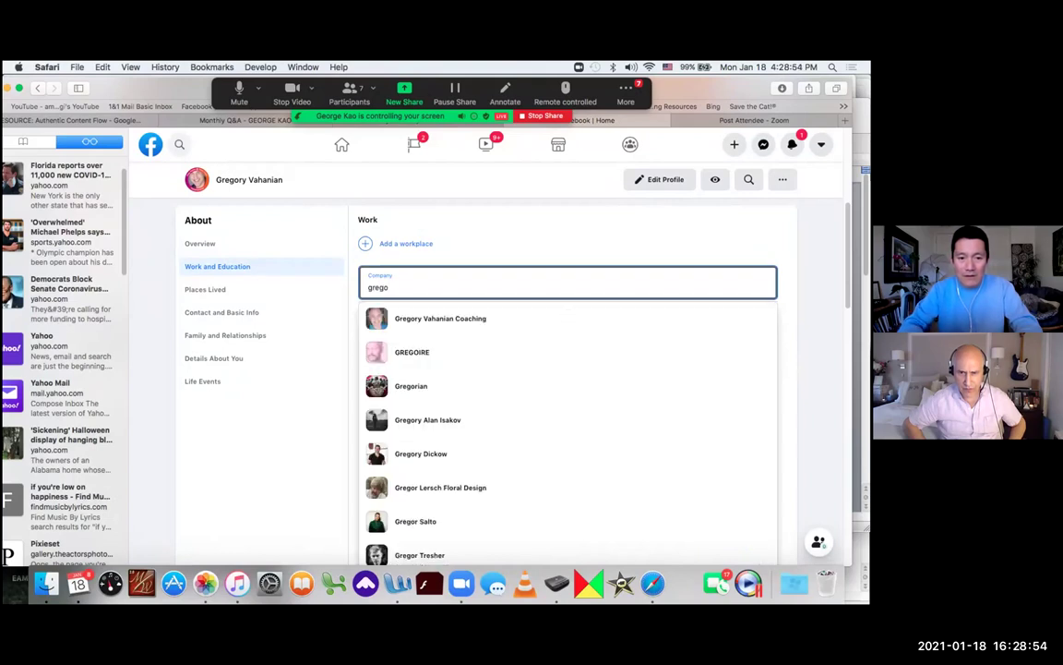
key("Down")
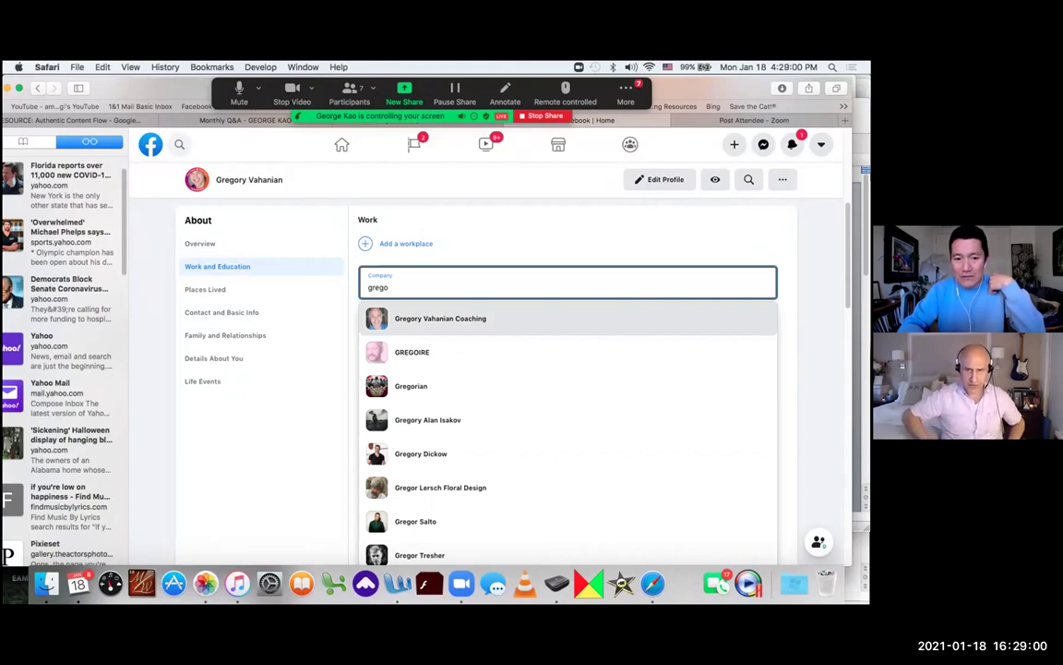
key("Return")
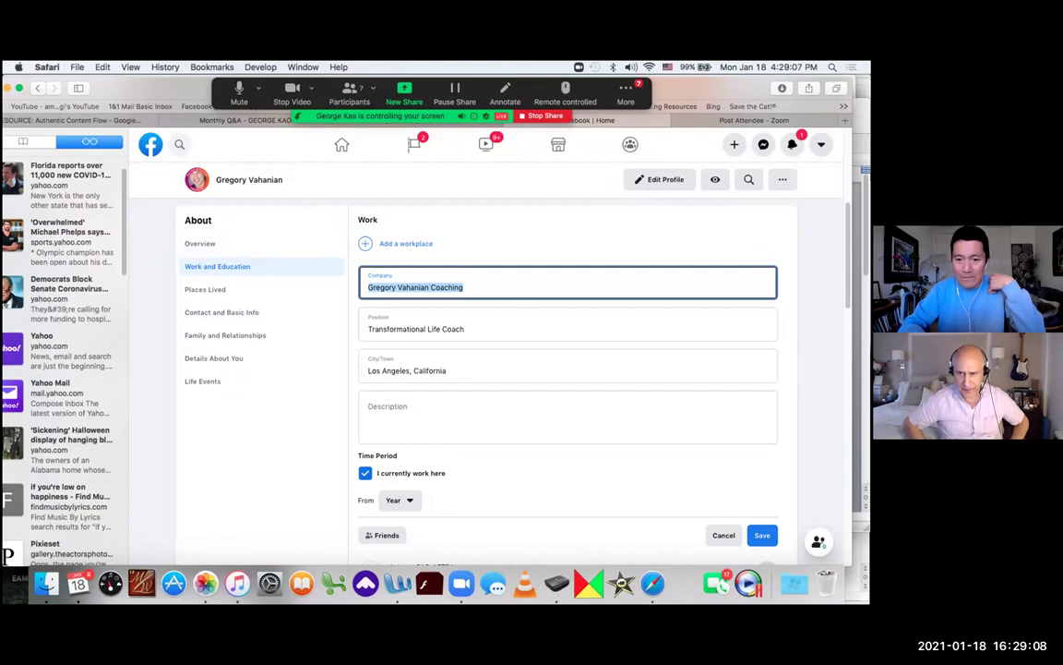
Step: Add the description "Helping people find their inner power." to the Transformational Life Coach workplace and save it
left_click(382, 535)
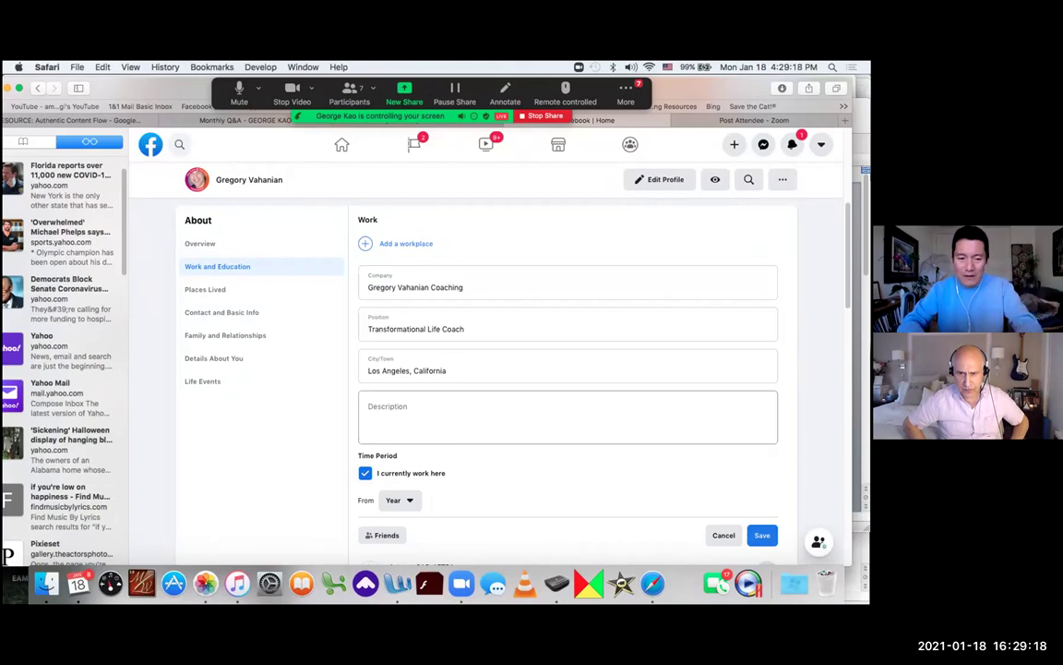
left_click(568, 417)
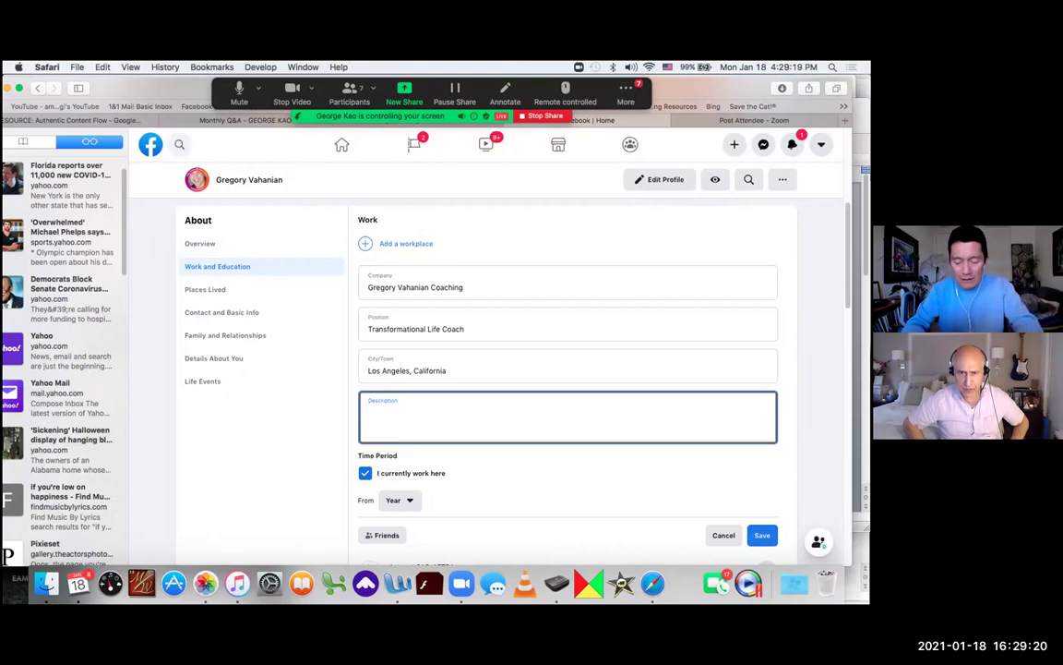
type("Help")
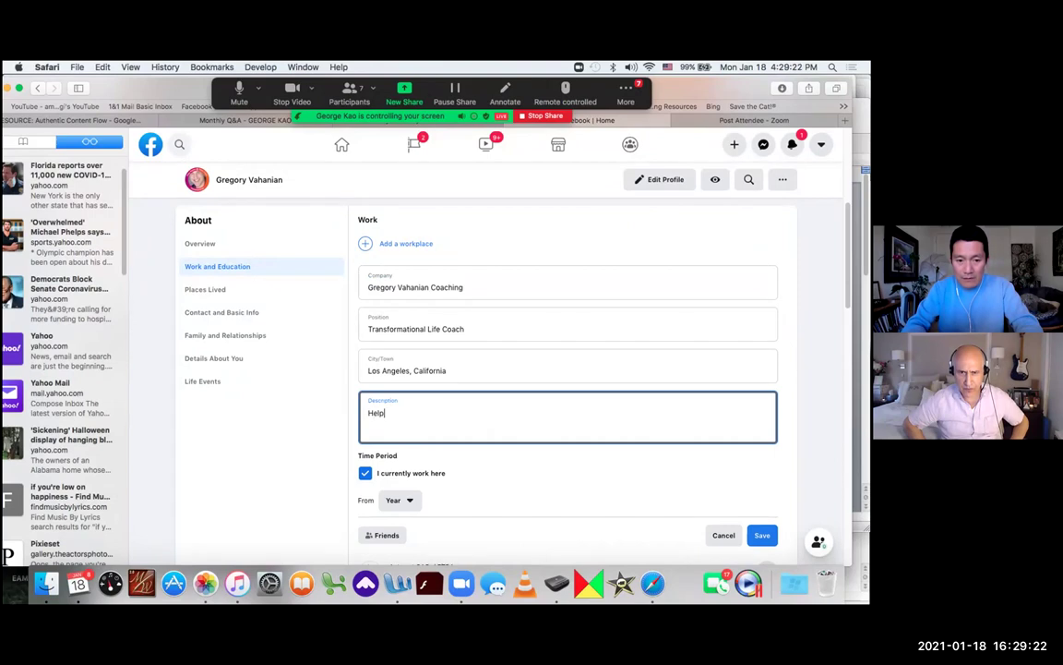
type("ing people find")
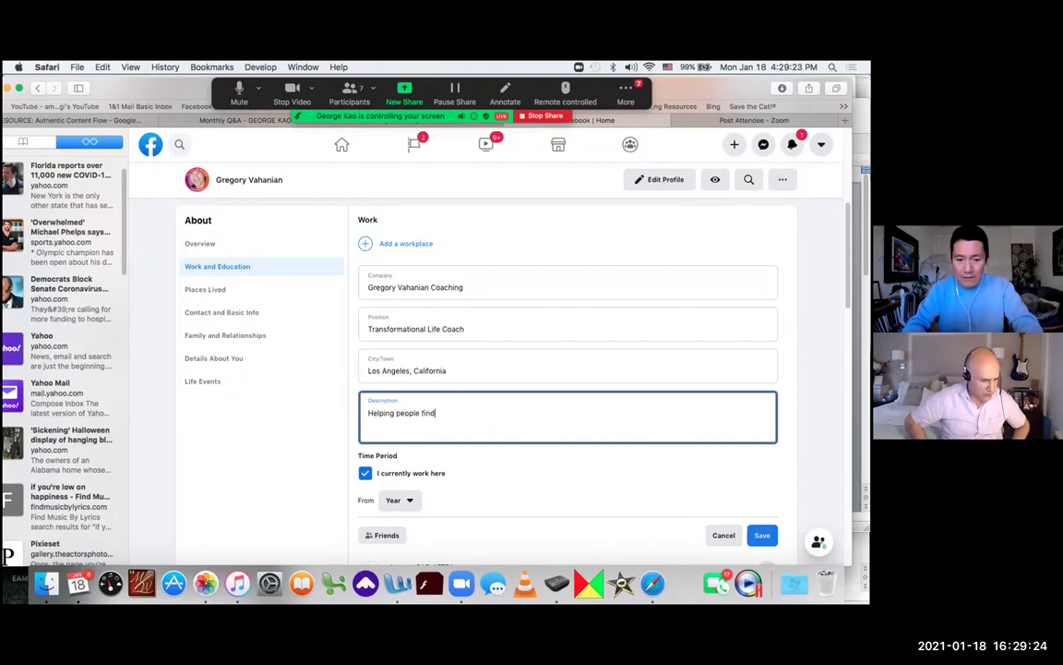
type(" their inn")
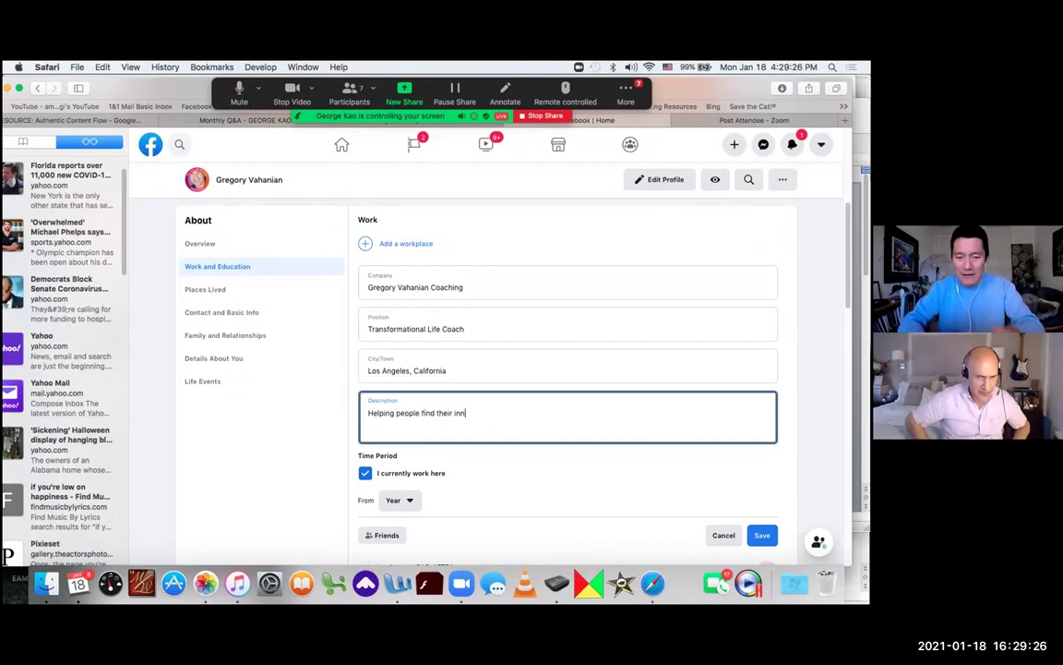
type("er power.")
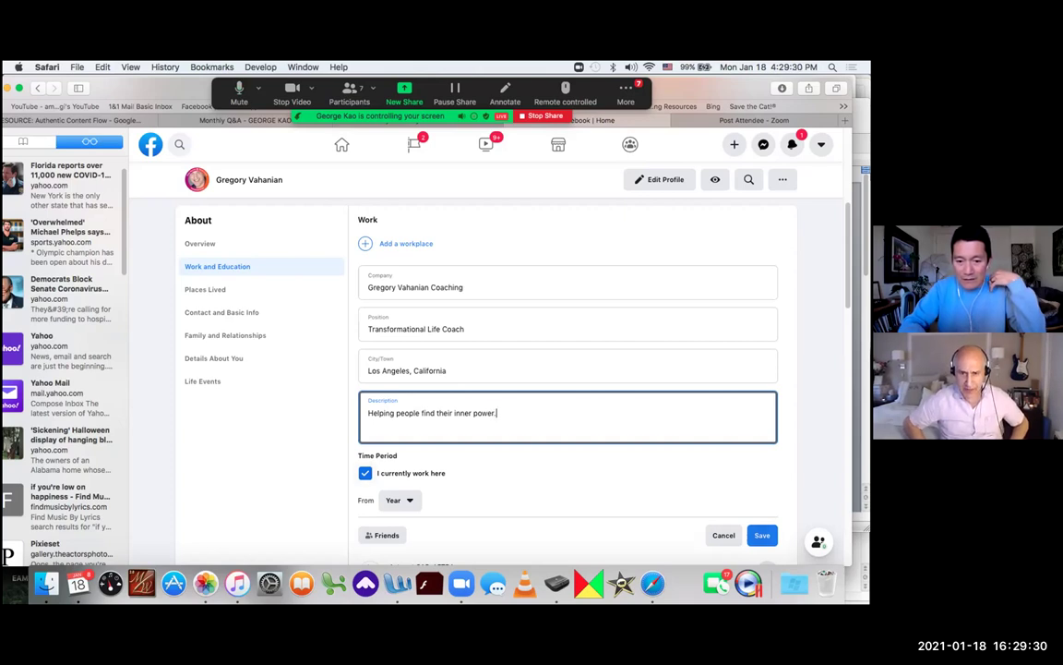
left_click(762, 535)
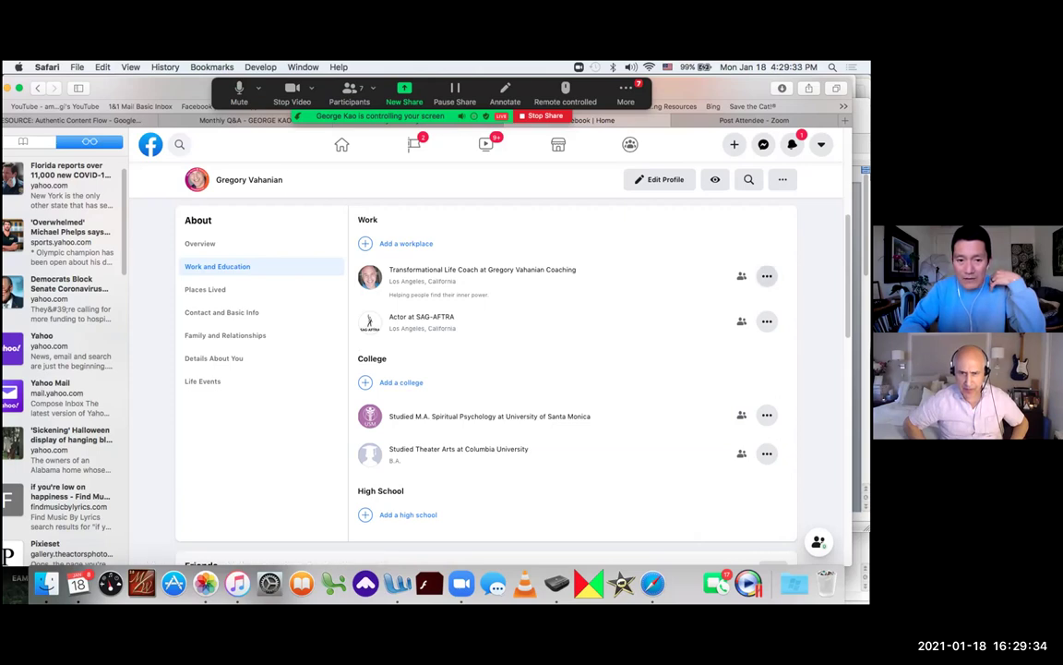
Step: Set the audience of the Transformational Life Coach workplace to Public and save the entry
left_click(767, 276)
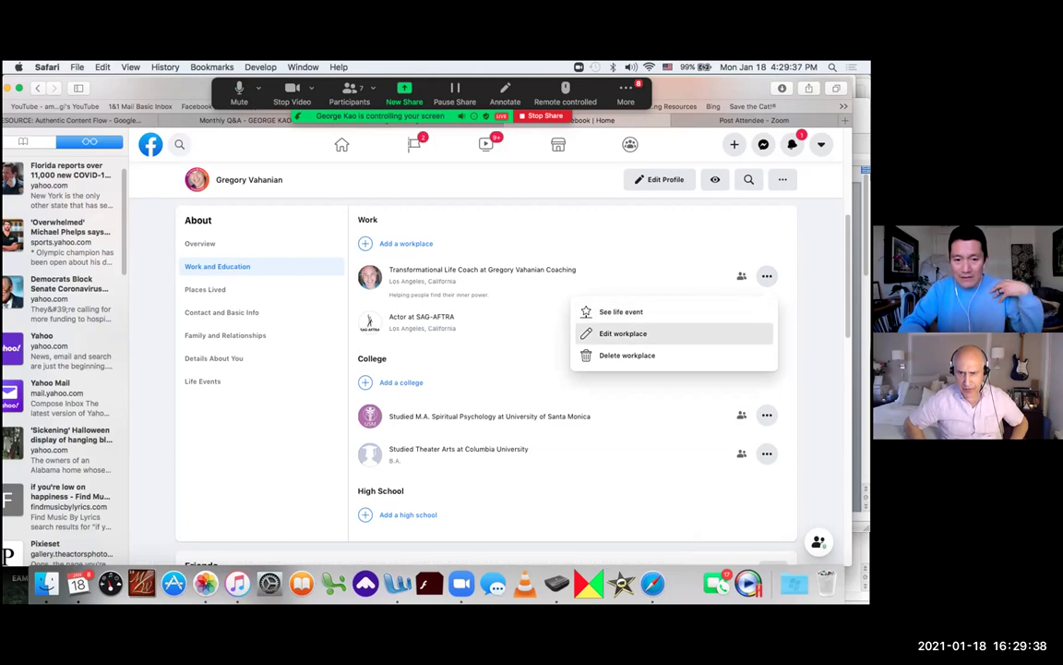
left_click(623, 334)
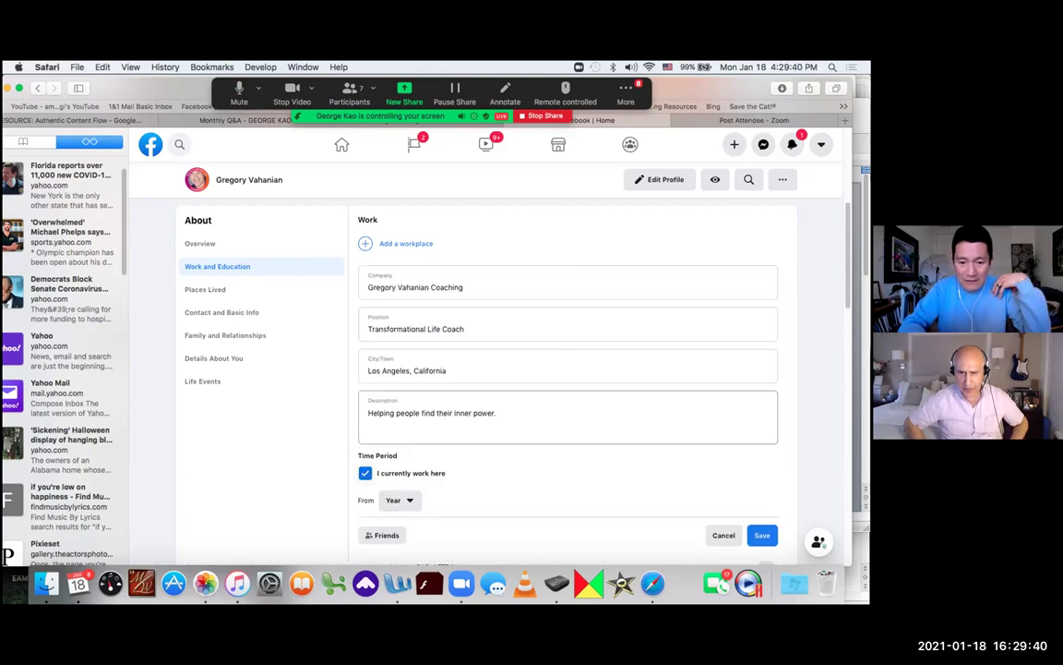
scroll(384, 500, "down", 1)
scroll(384, 494, "down", 1)
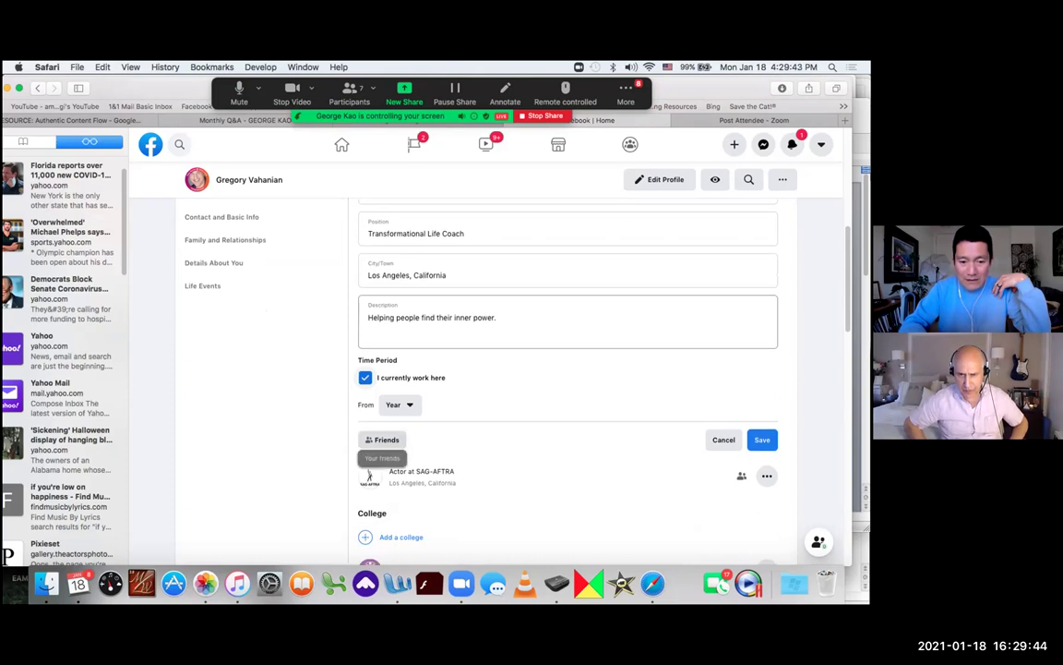
left_click(382, 439)
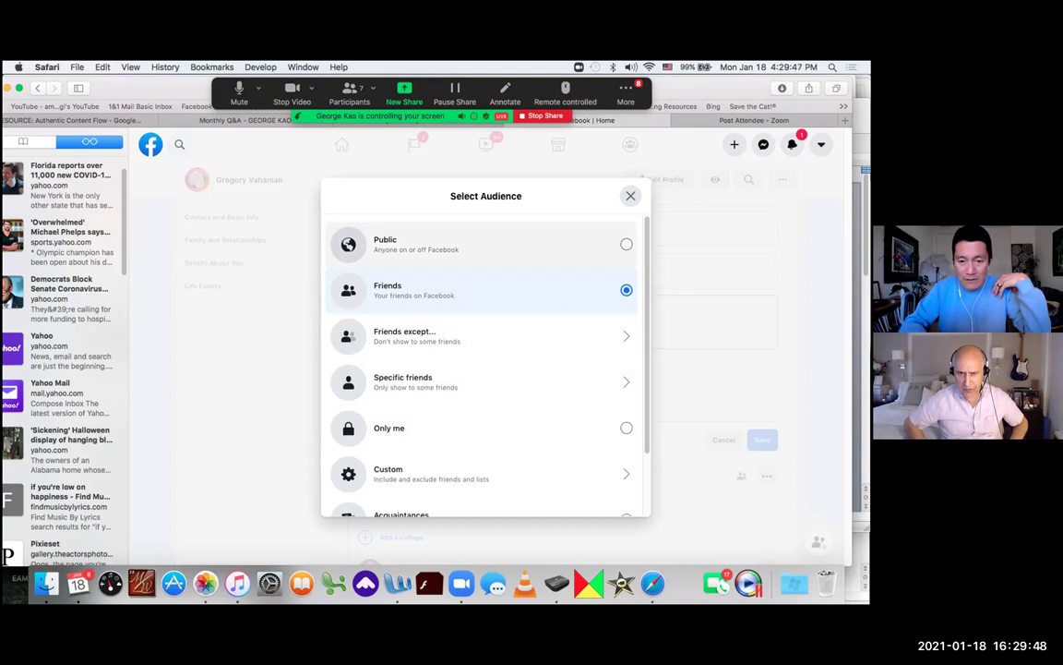
left_click(425, 244)
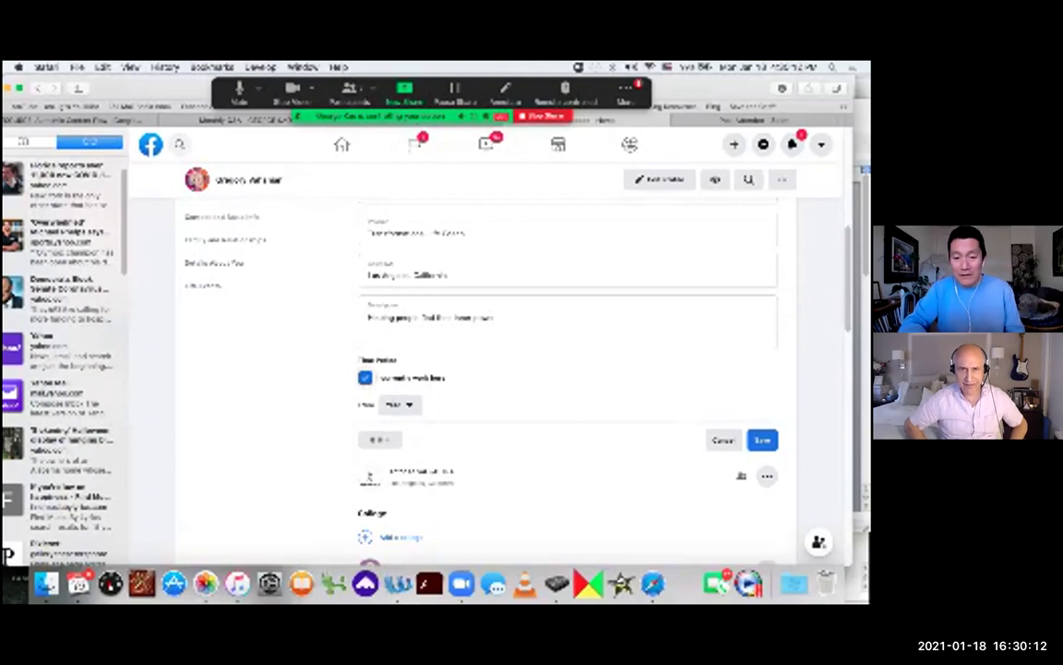
left_click(762, 440)
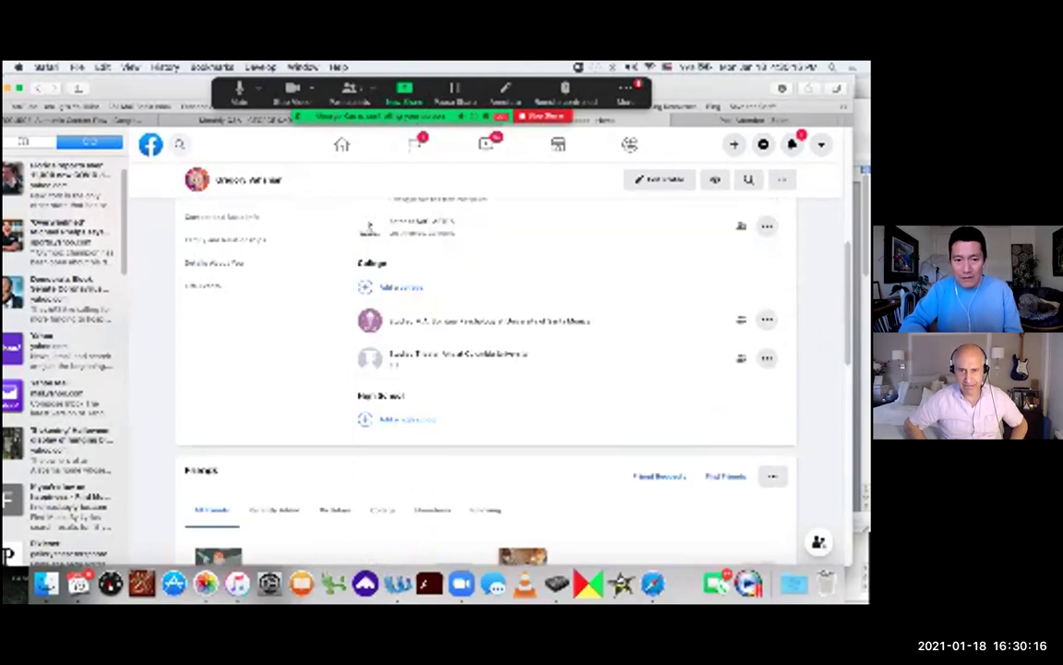
scroll(486, 360, "up", 5)
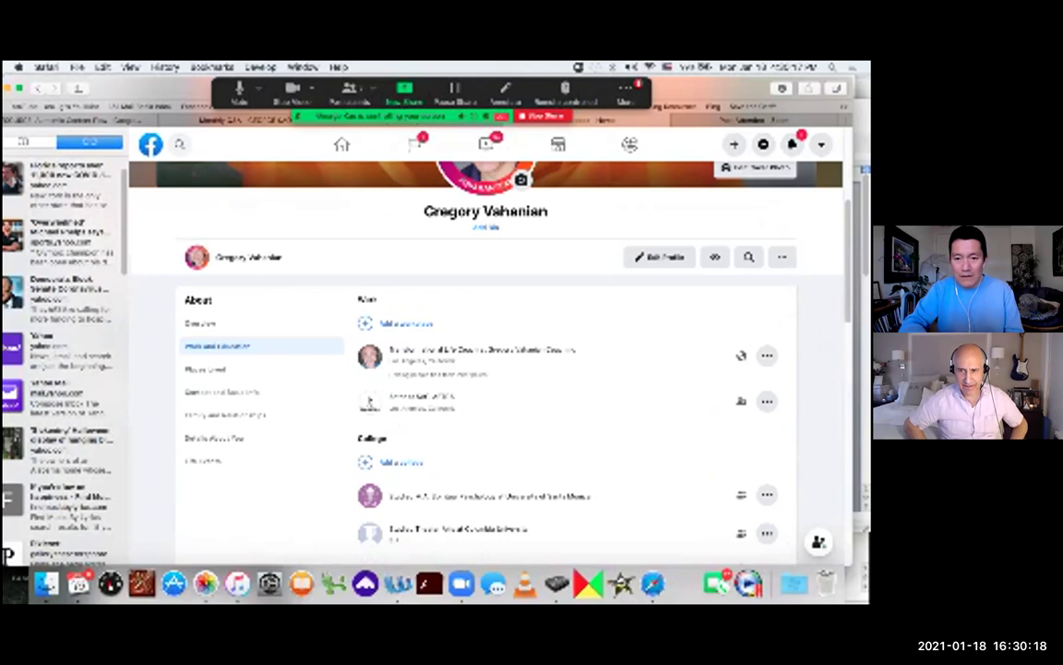
scroll(485, 369, "up", 2)
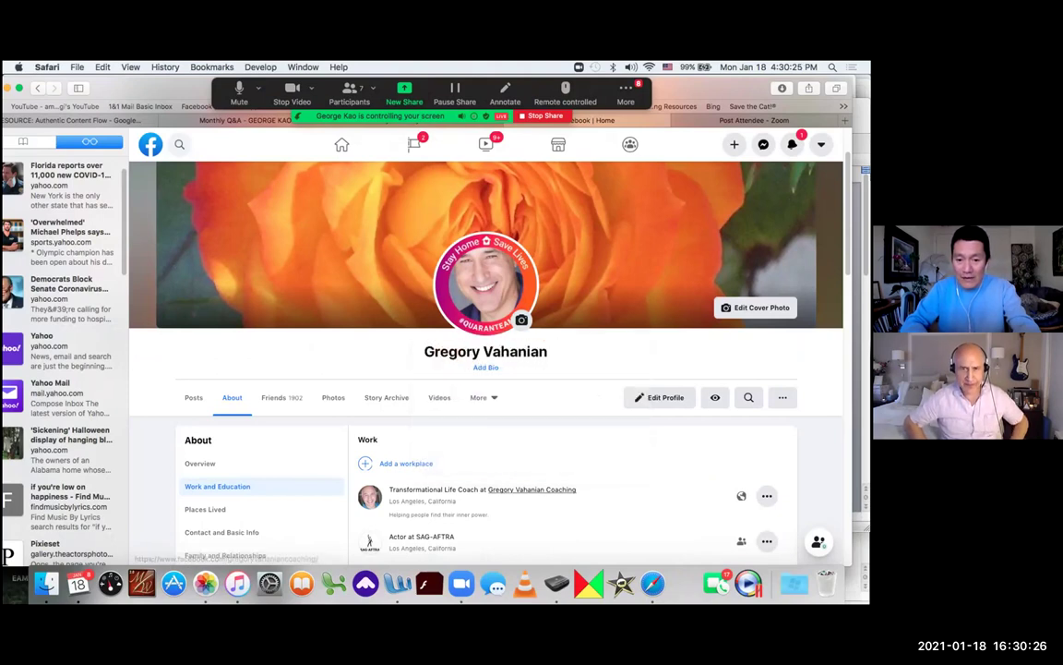
mouse_move(534, 490)
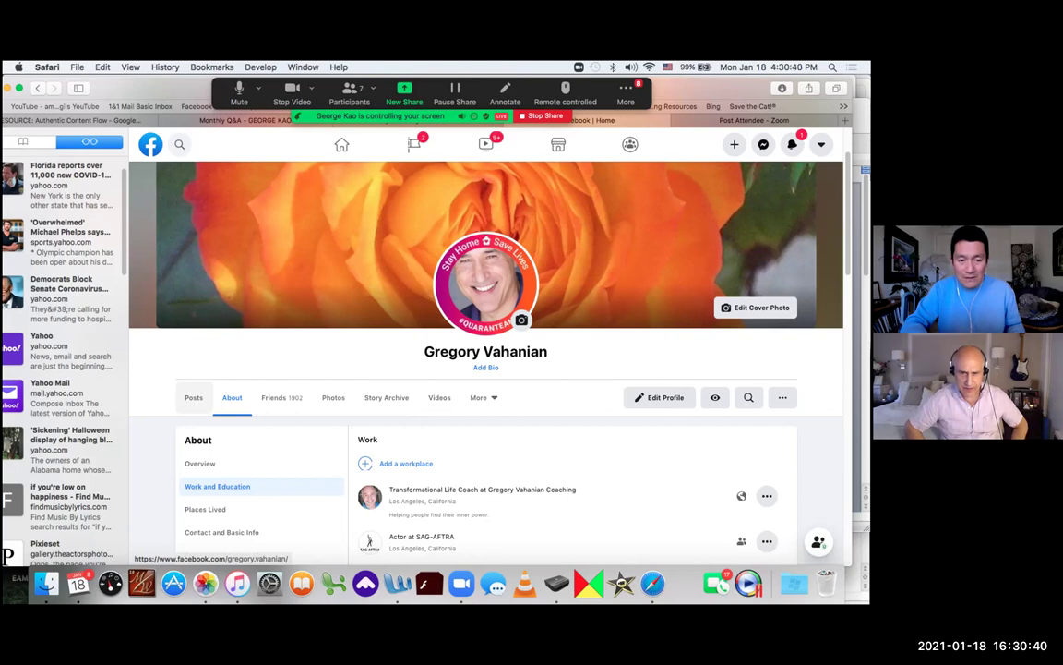
Step: Return to the profile's posts view and check the coaching page link in the Intro
scroll(194, 397, "down", 1)
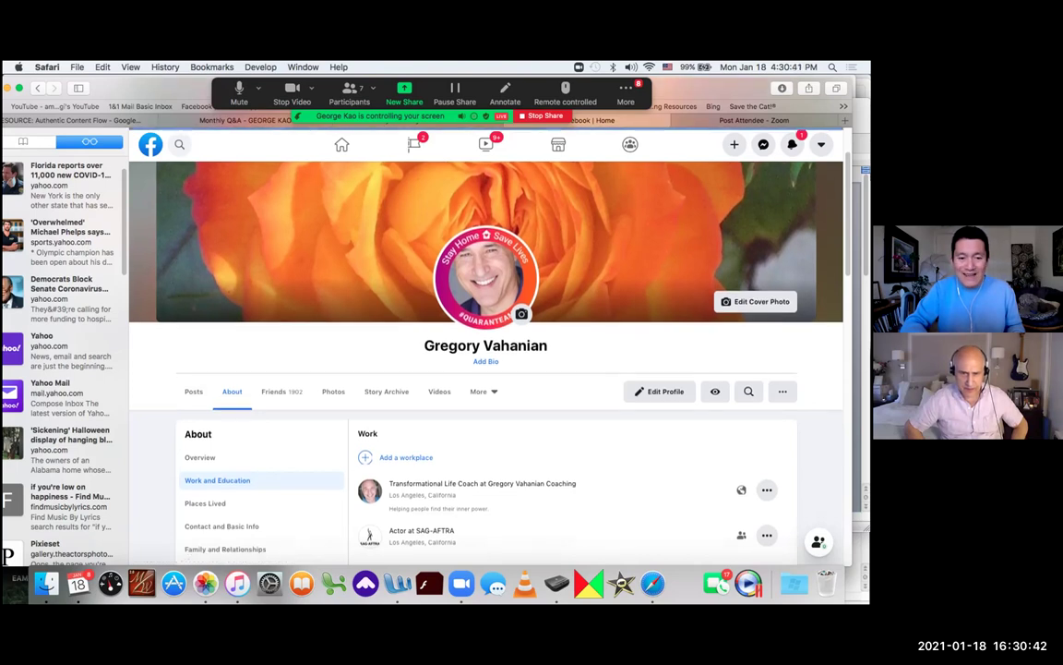
scroll(485, 360, "down", 2)
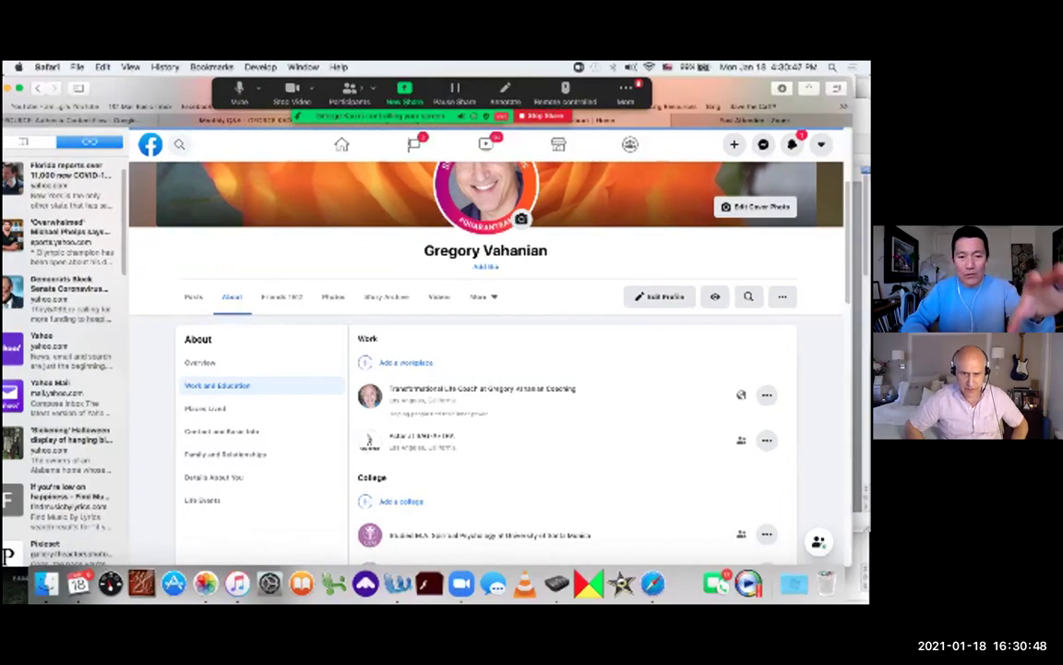
left_click(193, 297)
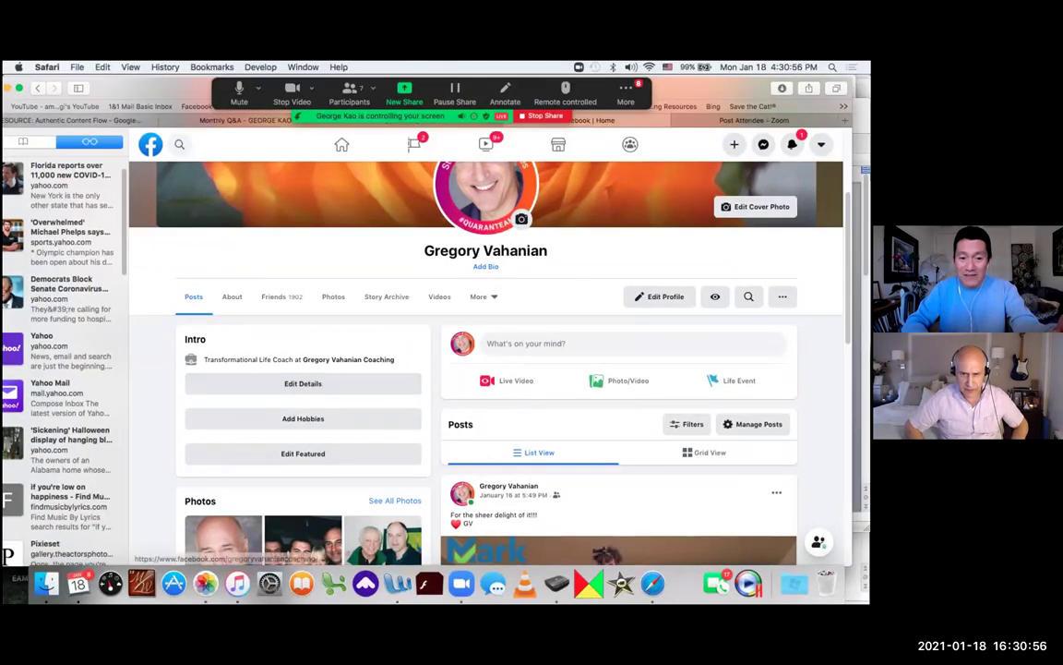
mouse_move(348, 360)
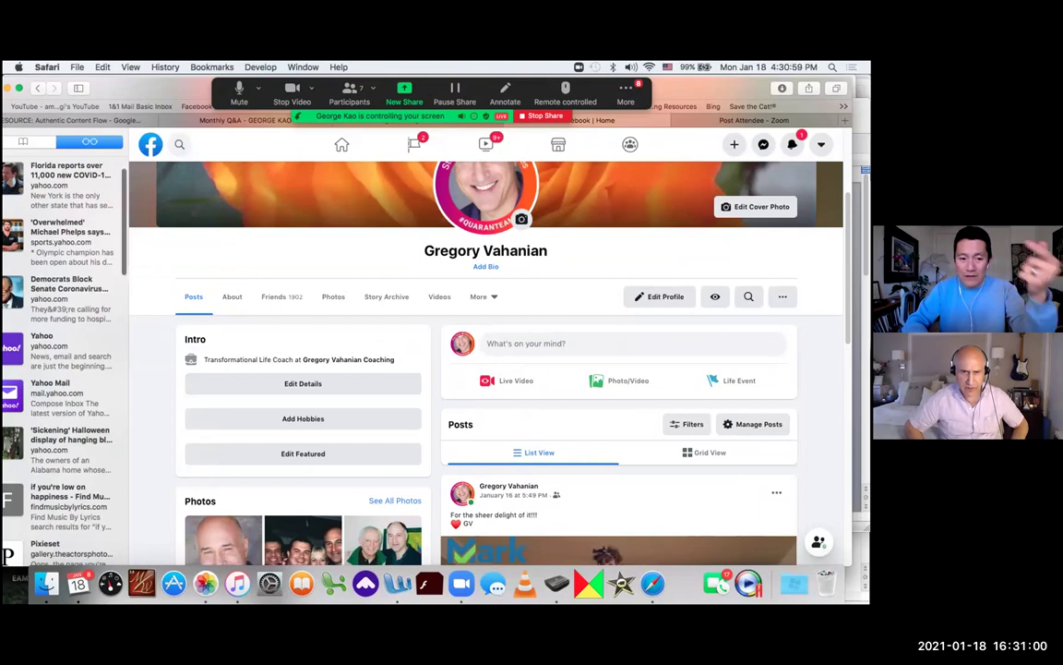
Step: Edit the Intro details and enable the M.A. Spiritual Psychology education at University of Santa Monica
left_click(303, 383)
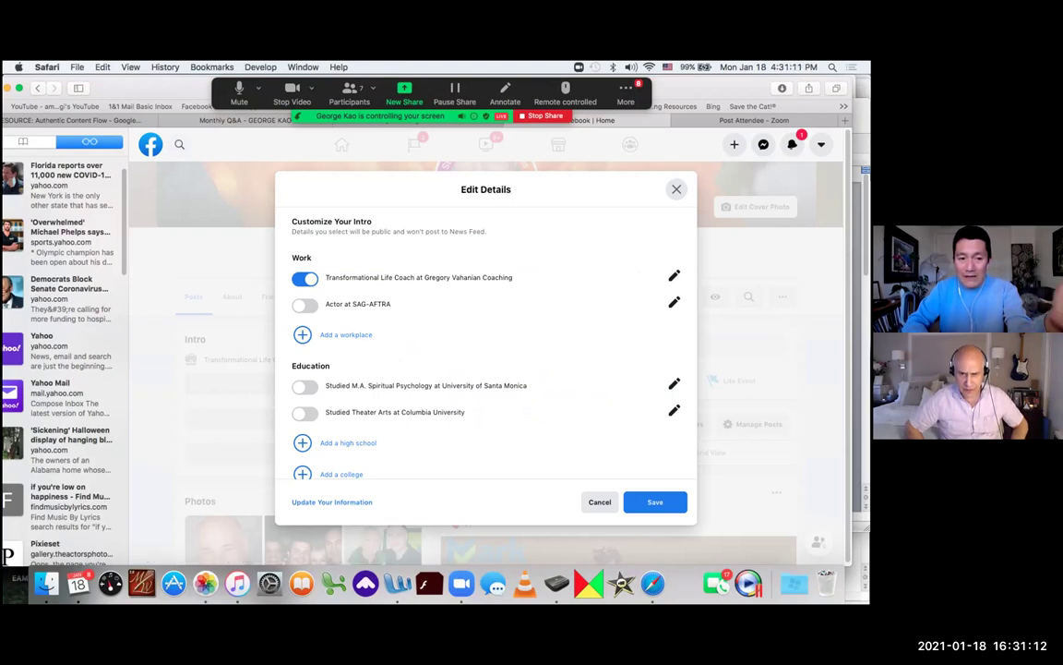
scroll(485, 343, "down", 1)
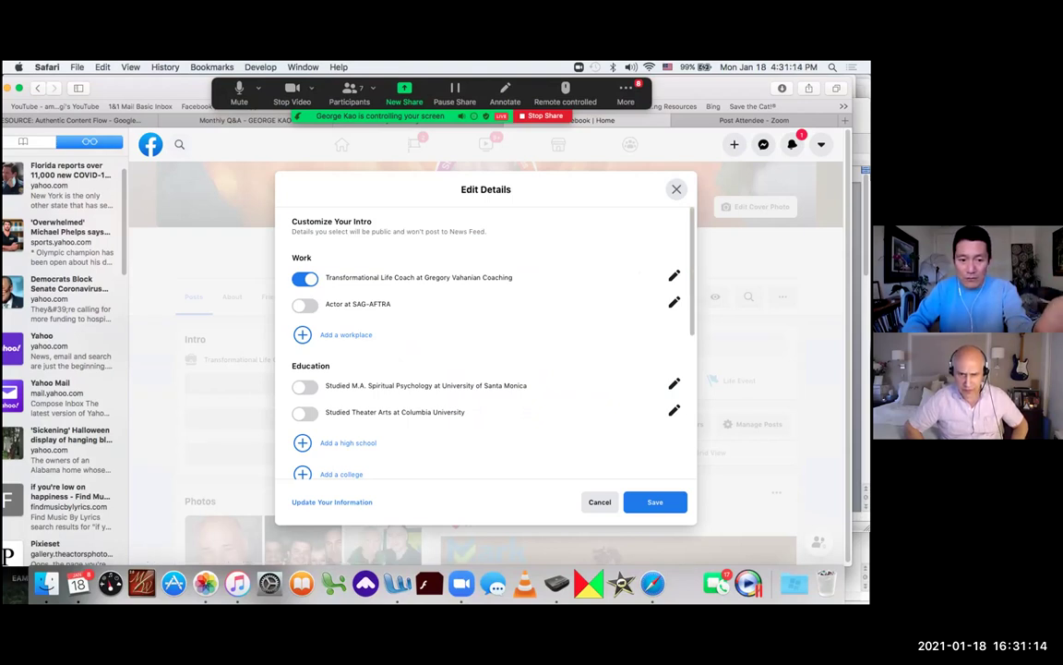
left_click(304, 387)
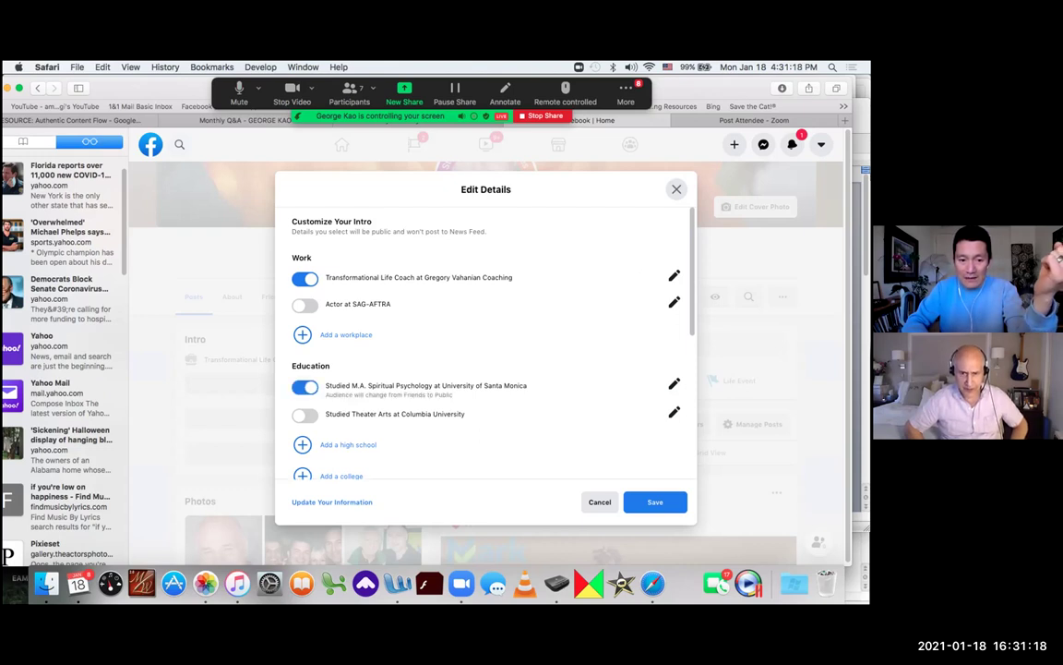
Step: Set the audience for Websites to Public in the Intro details and save the changes
scroll(486, 351, "down", 2)
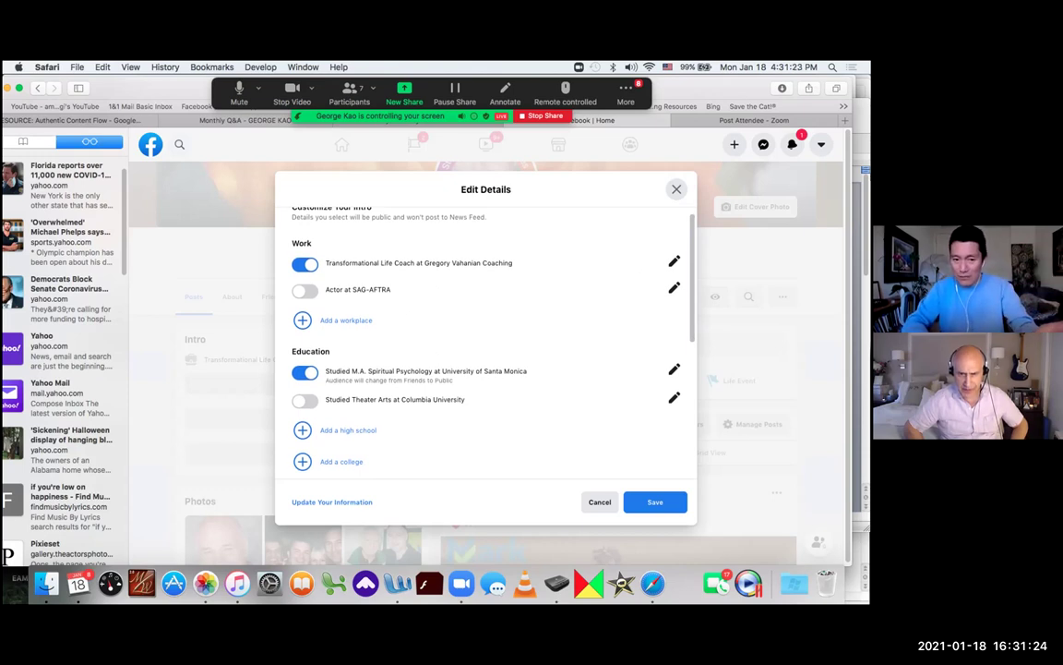
scroll(485, 350, "down", 10)
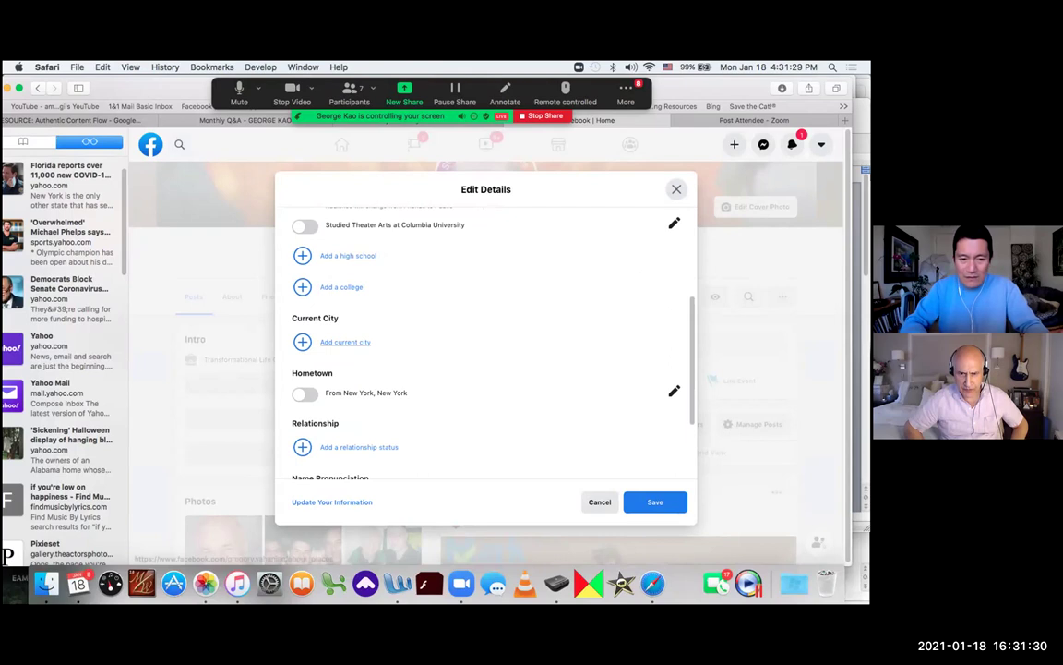
scroll(486, 343, "down", 1)
scroll(486, 351, "down", 6)
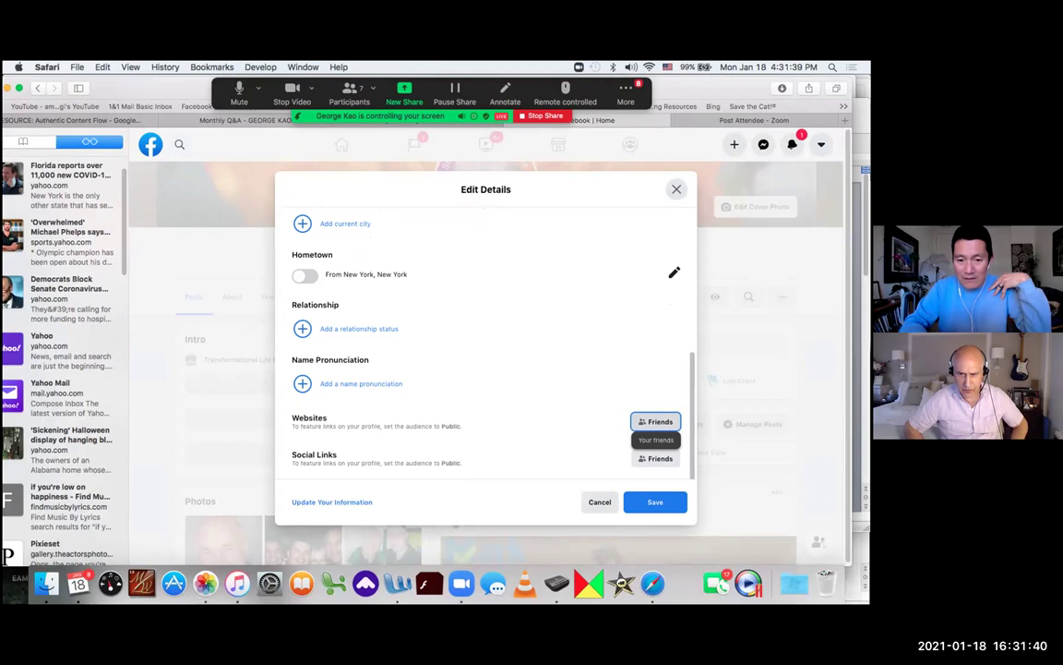
left_click(655, 421)
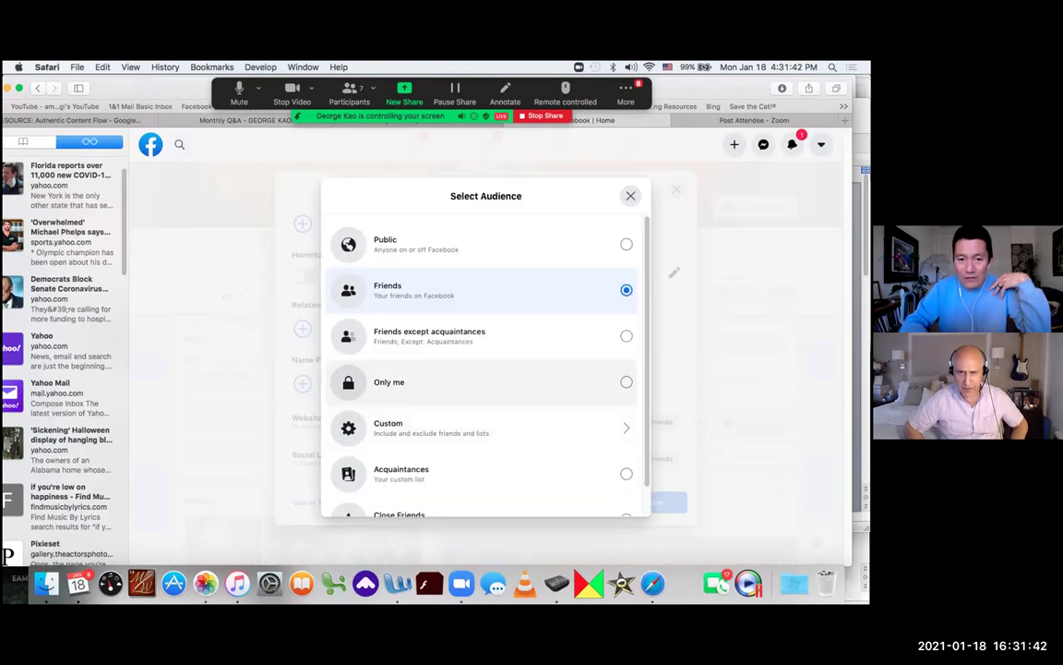
left_click(626, 245)
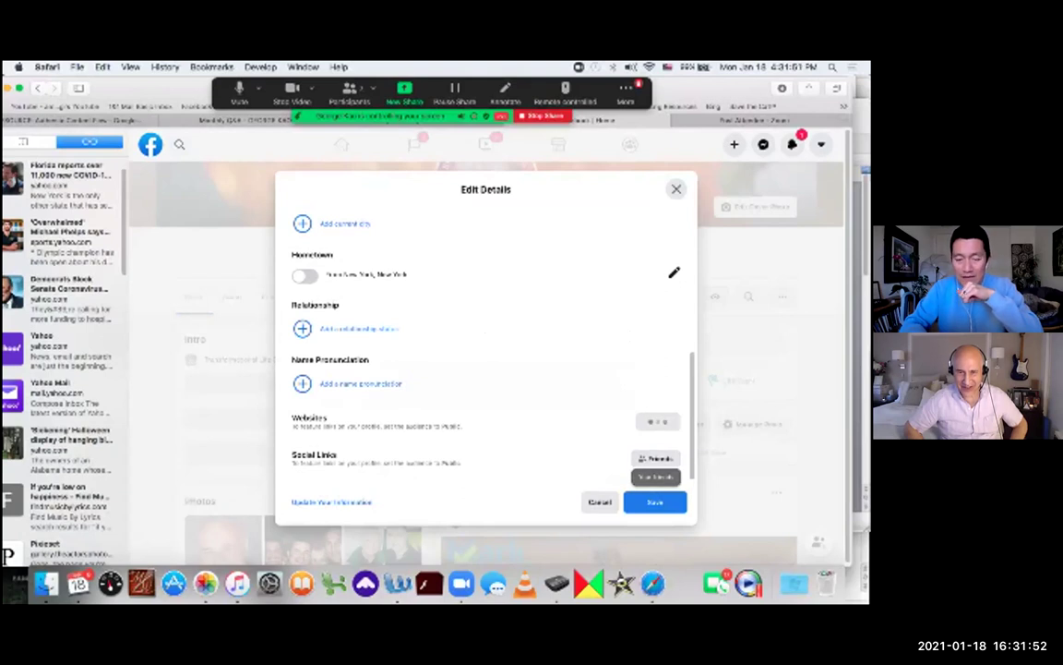
left_click(655, 502)
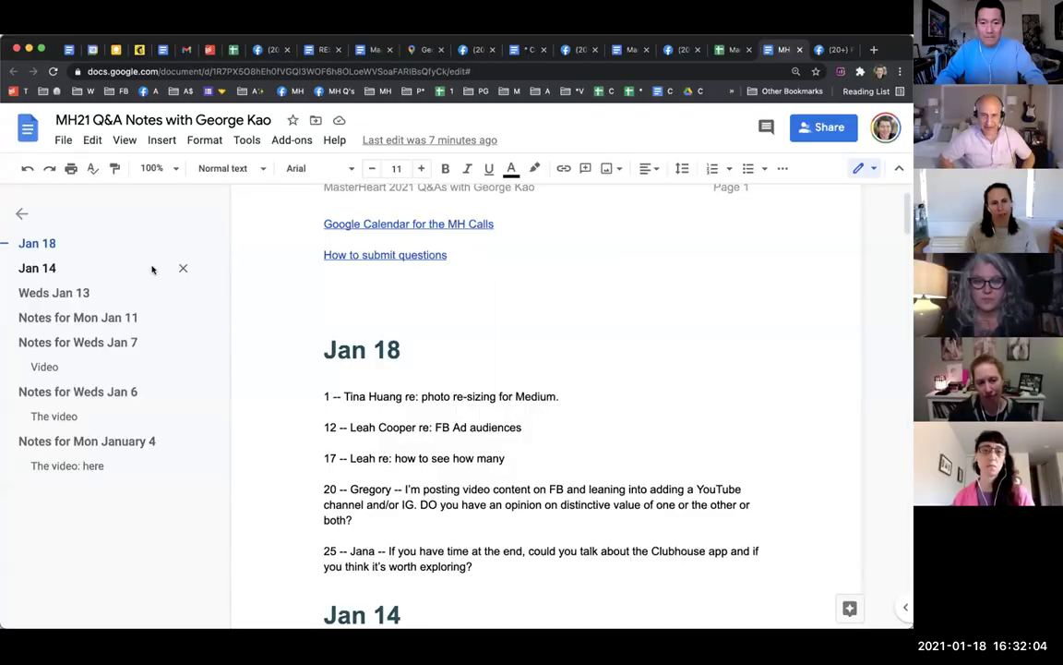
Step: Switch to Chrome and open Facebook in a new browser tab
left_click(437, 342)
key("super+t")
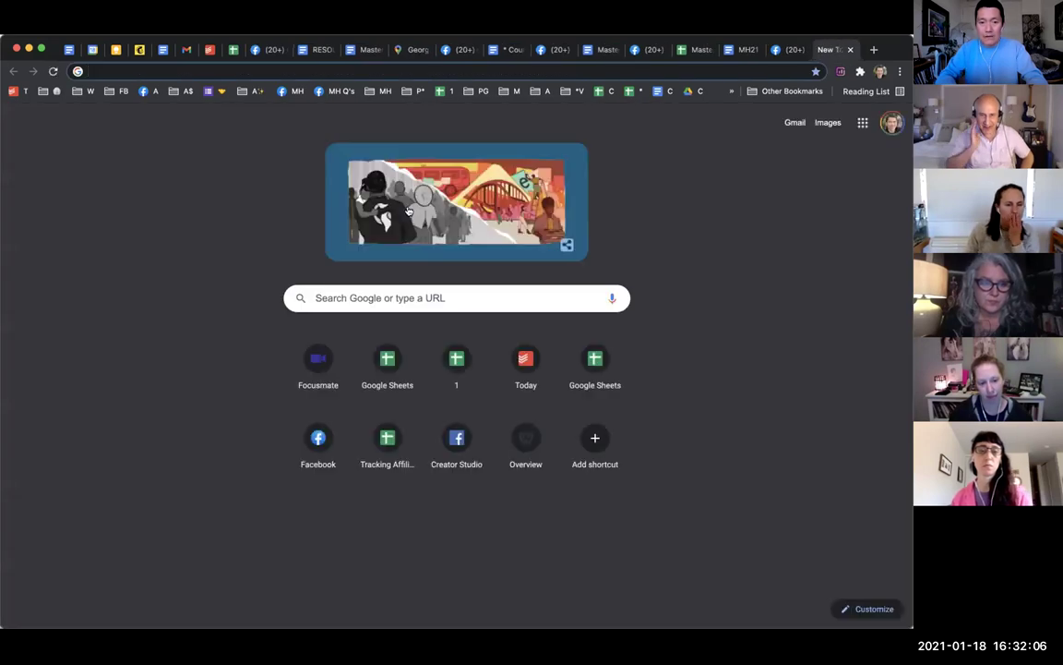
type("fa")
key("Return")
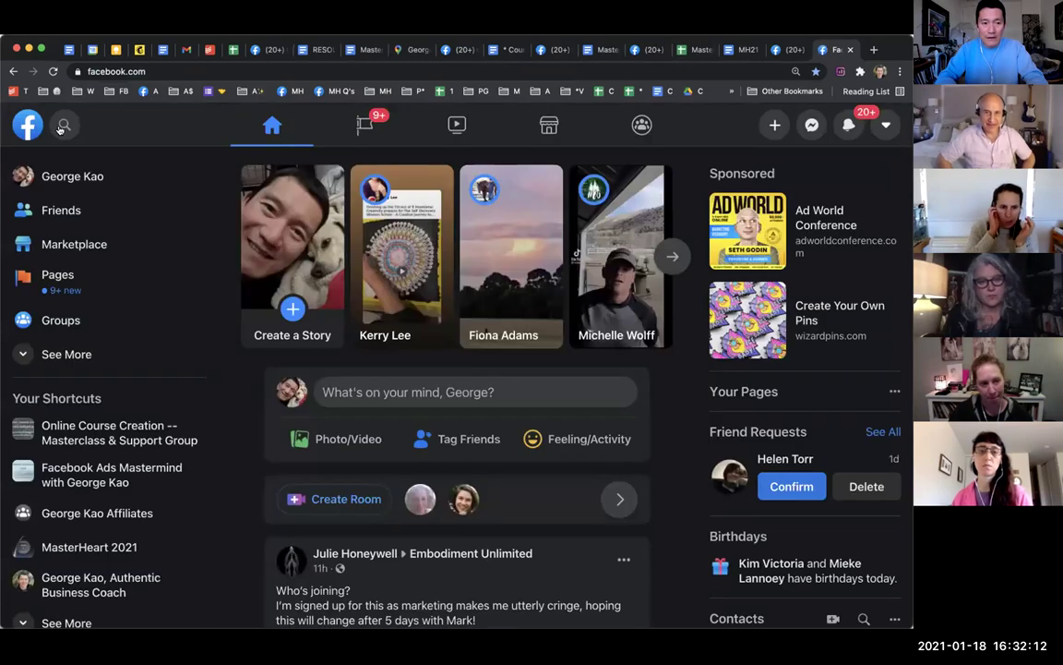
Step: Find the coach's profile through the Facebook search and follow the coaching page link in its Intro
left_click(62, 125)
type("gre")
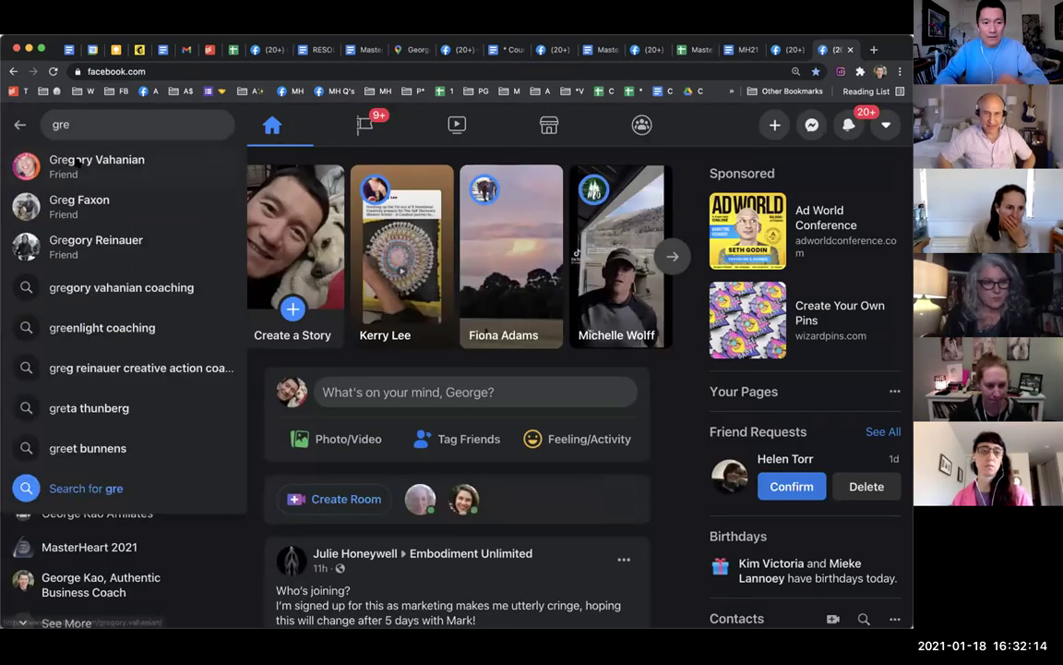
left_click(77, 161)
scroll(231, 332, "down", 3)
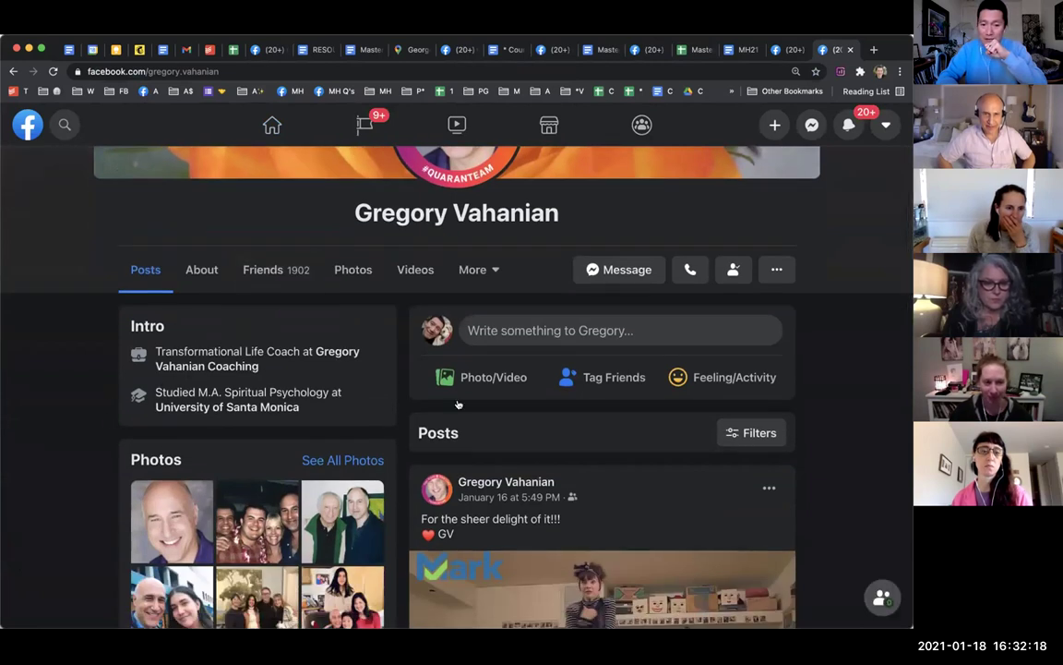
left_click(337, 353)
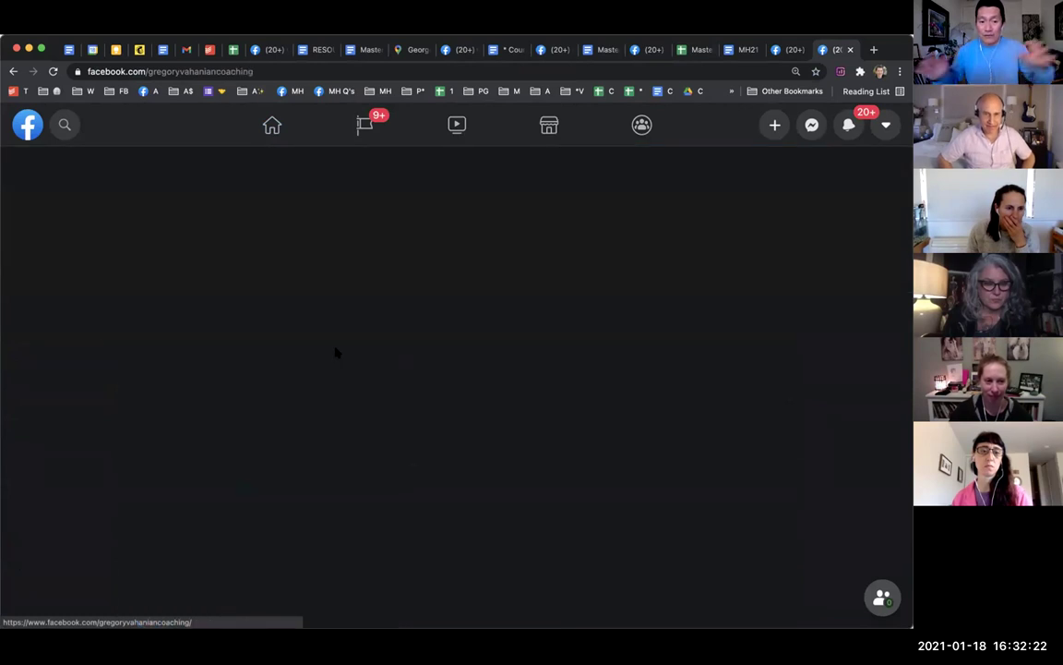